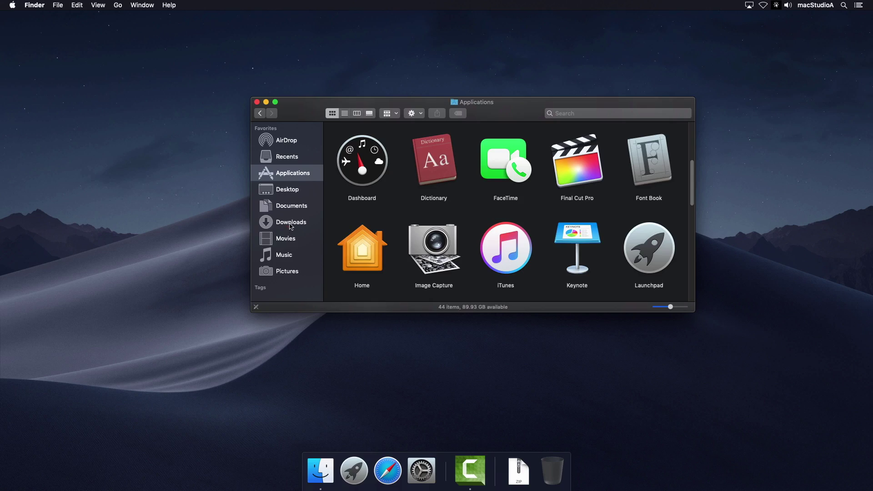
Step: Extract Simple GridX Pack.zip, open its folder, and read the README install instructions
double_click(363, 170)
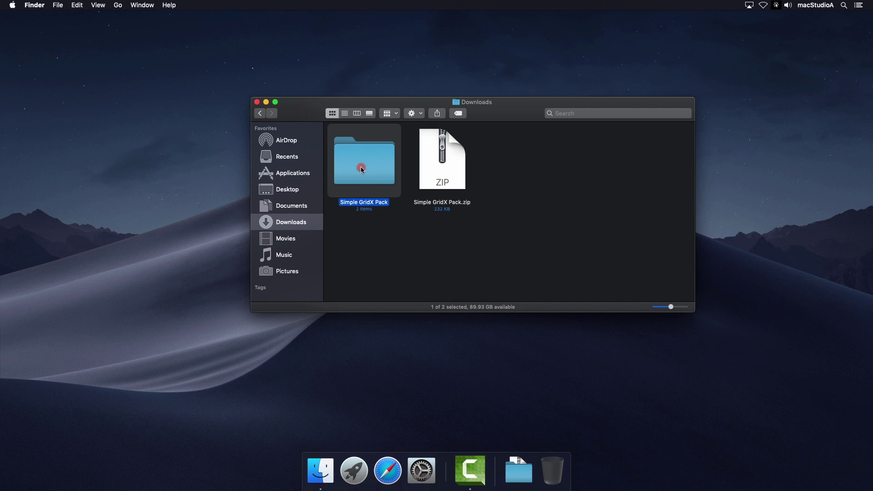
double_click(362, 169)
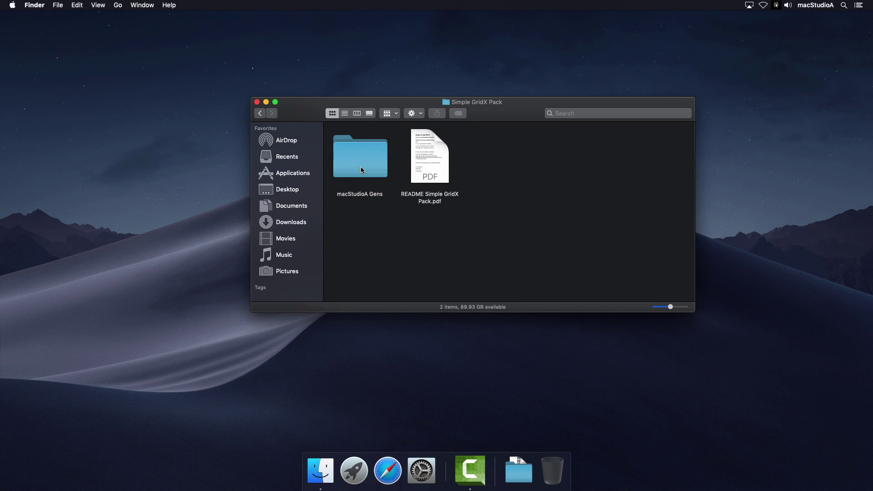
double_click(435, 165)
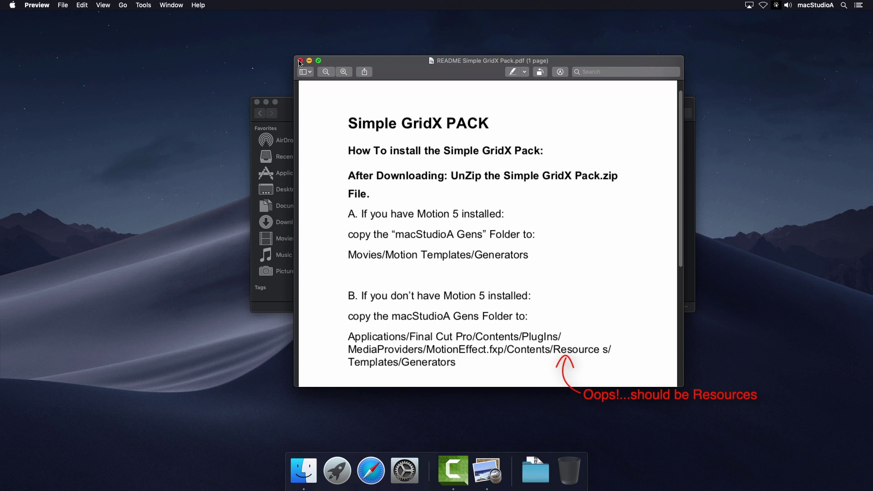
click(300, 62)
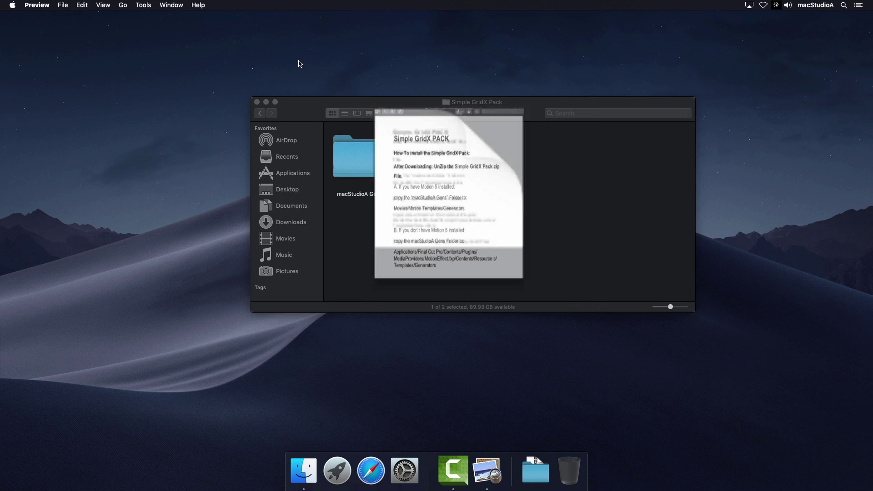
Step: Check the contents of the macStudioA Gens folder, then copy the folder
double_click(364, 162)
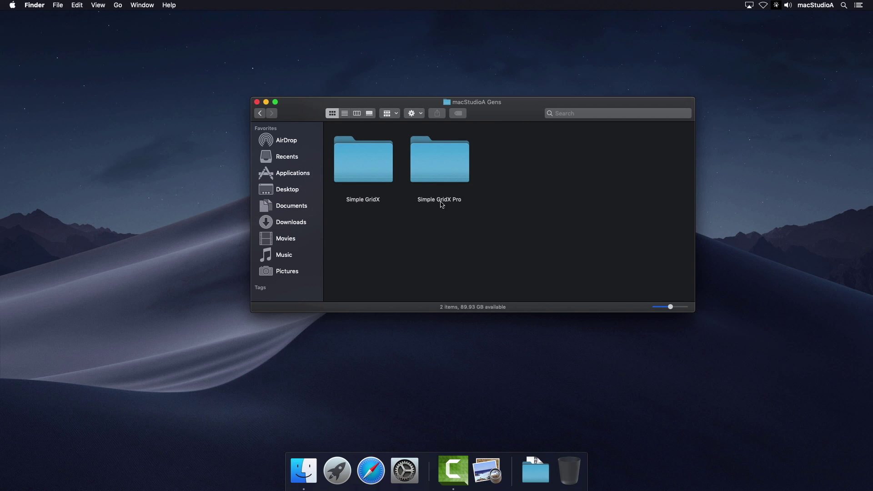
click(260, 114)
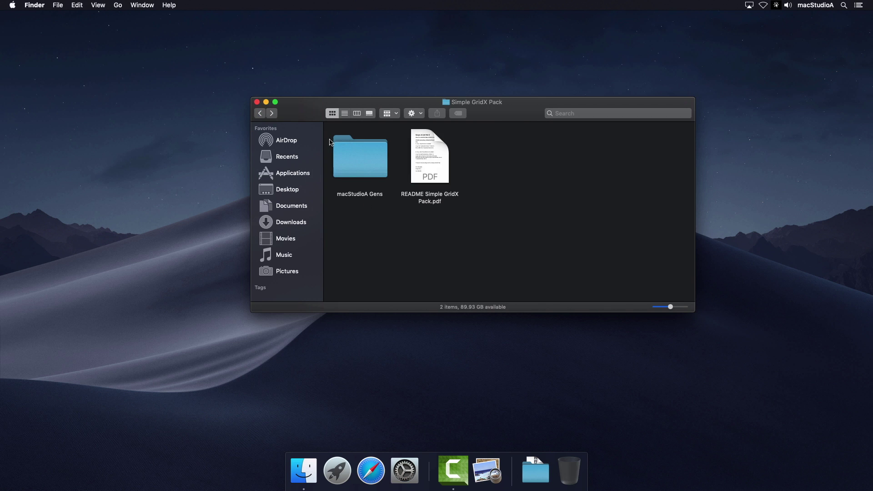
click(361, 155)
right_click(361, 158)
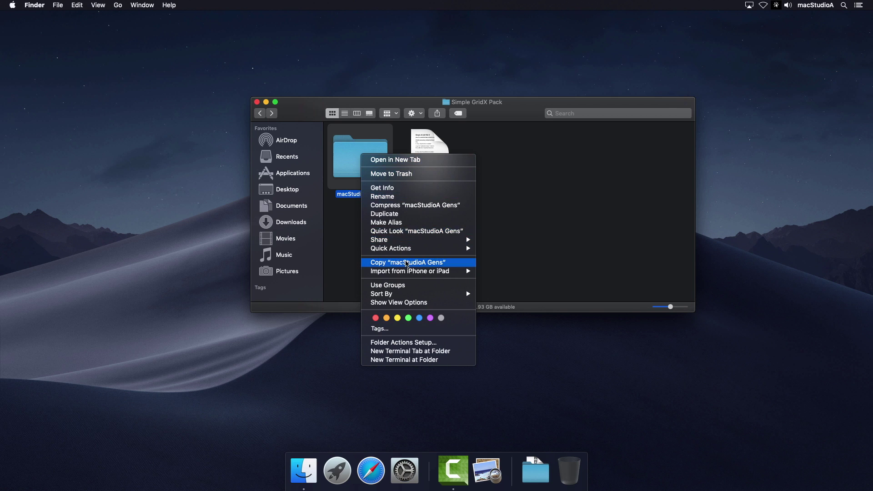
click(405, 263)
Step: Paste macStudioA Gens into Movies > Motion Templates > Generators
click(292, 240)
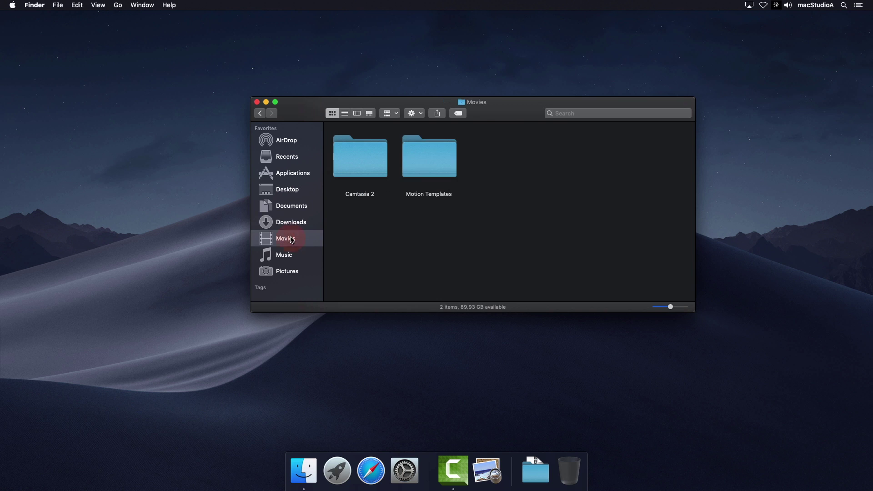
double_click(432, 162)
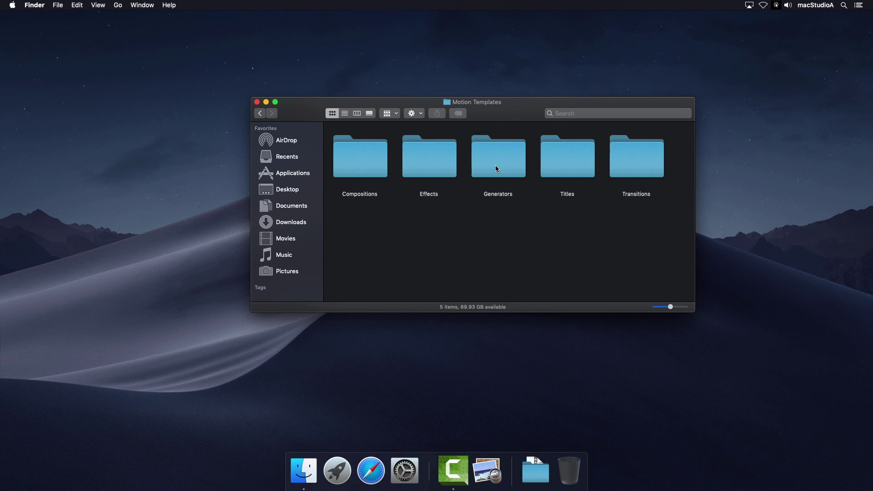
double_click(496, 166)
right_click(370, 147)
click(392, 181)
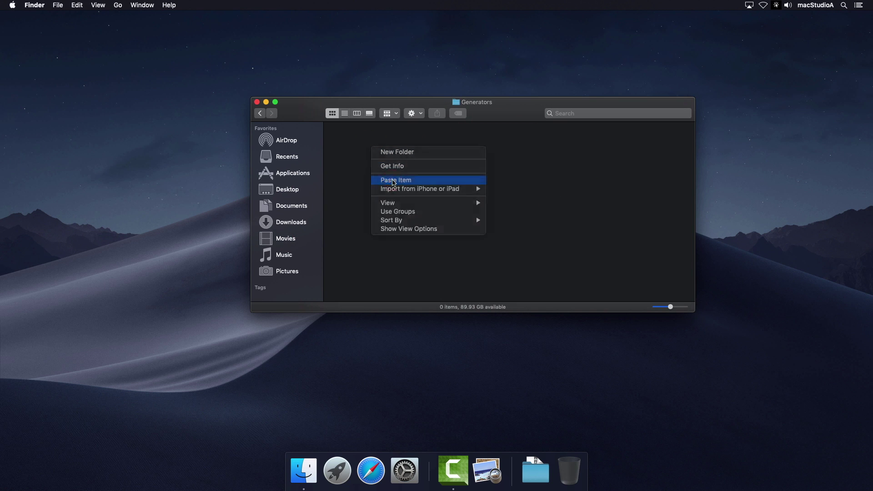
Step: Go back to the Simple GridX Pack folder and bring up the macStudioA Gens folder's actions
click(260, 114)
click(261, 114)
click(261, 114)
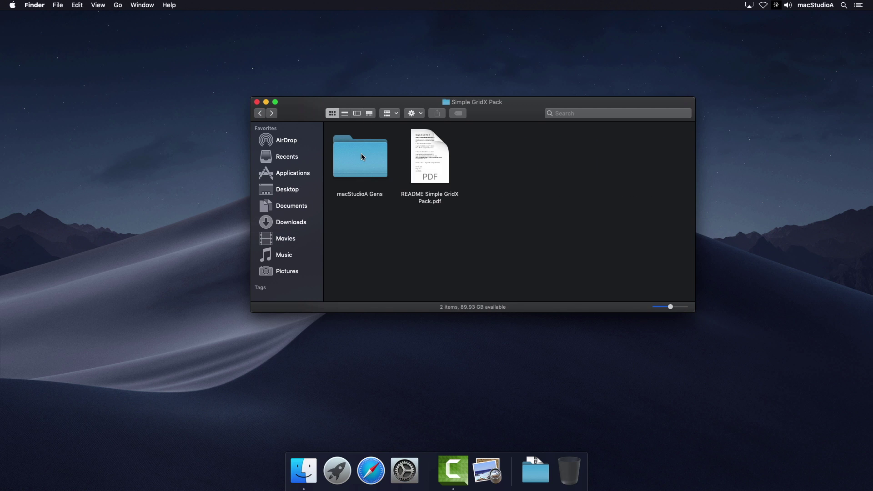
right_click(361, 155)
Step: Copy macStudioA Gens and browse Final Cut Pro's package contents to its PlugIns folder
click(398, 262)
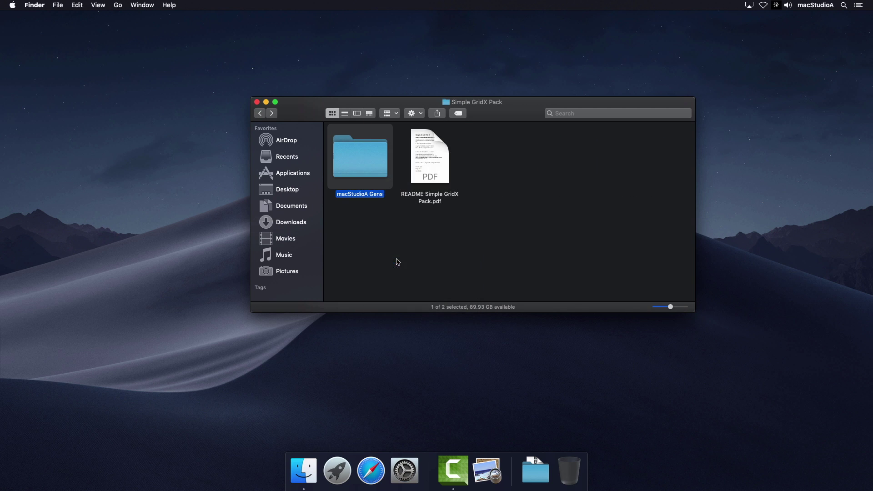
click(296, 174)
right_click(551, 165)
click(587, 177)
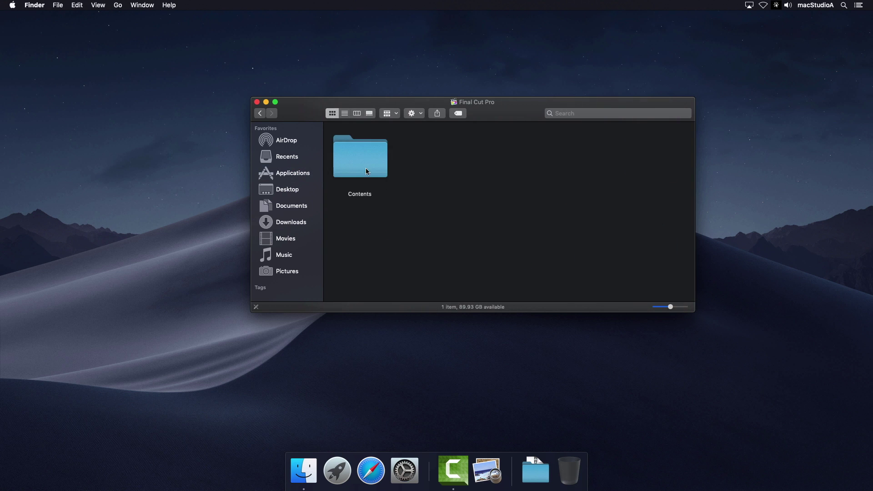
double_click(366, 171)
double_click(580, 163)
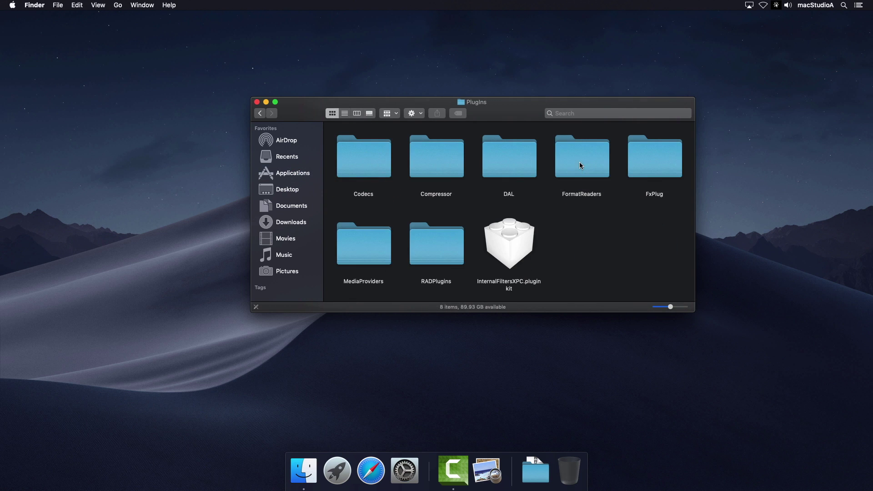
Step: Navigate MediaProviders > MotionEffect.fxp > Contents > Resources > Templates > Generators
double_click(366, 243)
double_click(363, 162)
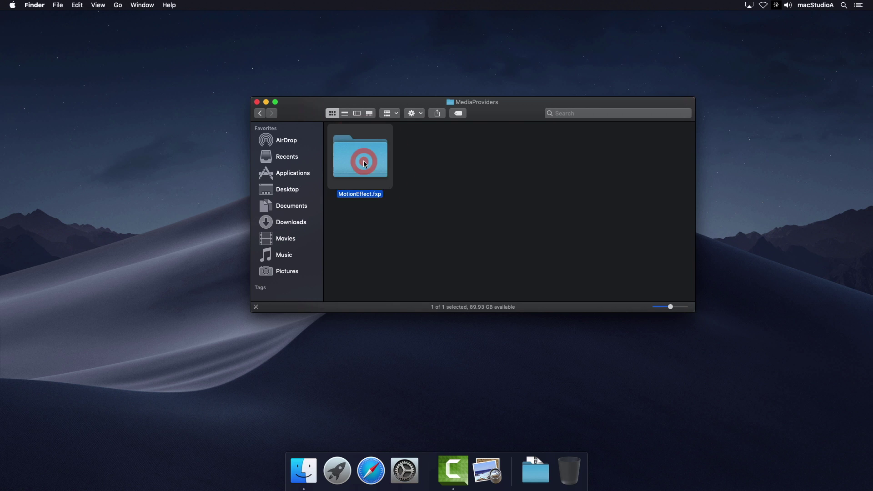
double_click(364, 162)
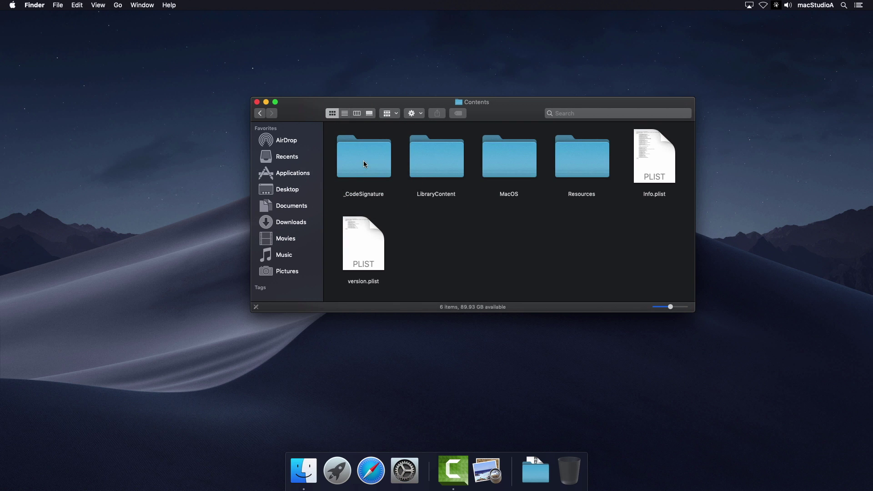
double_click(579, 163)
double_click(364, 246)
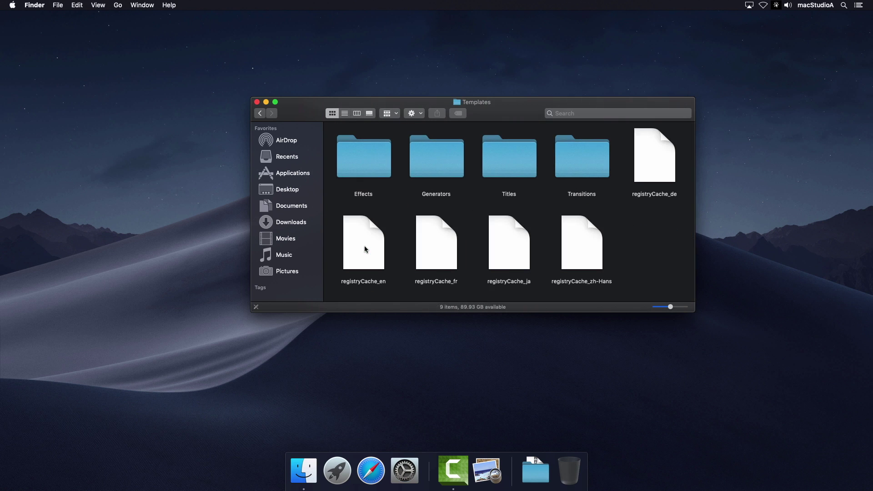
double_click(448, 167)
Step: Paste macStudioA Gens into Generators, authorising with the administrator user name and password
right_click(497, 168)
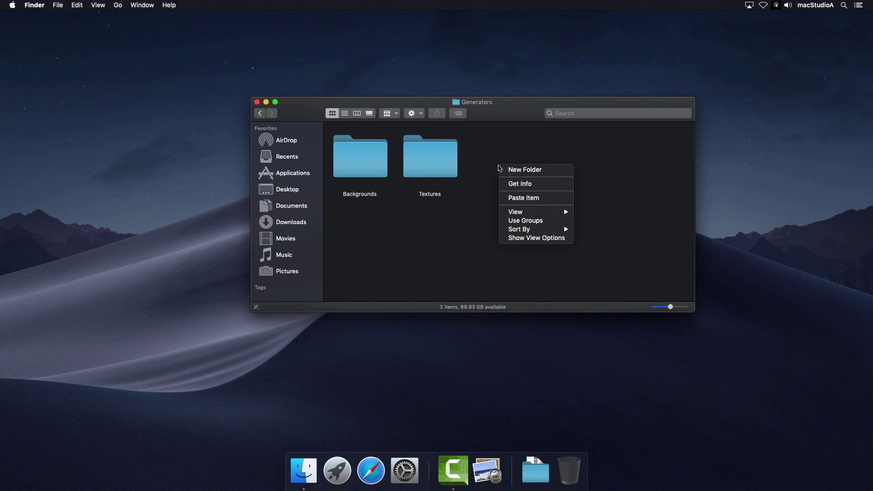
click(513, 197)
text(Ser)
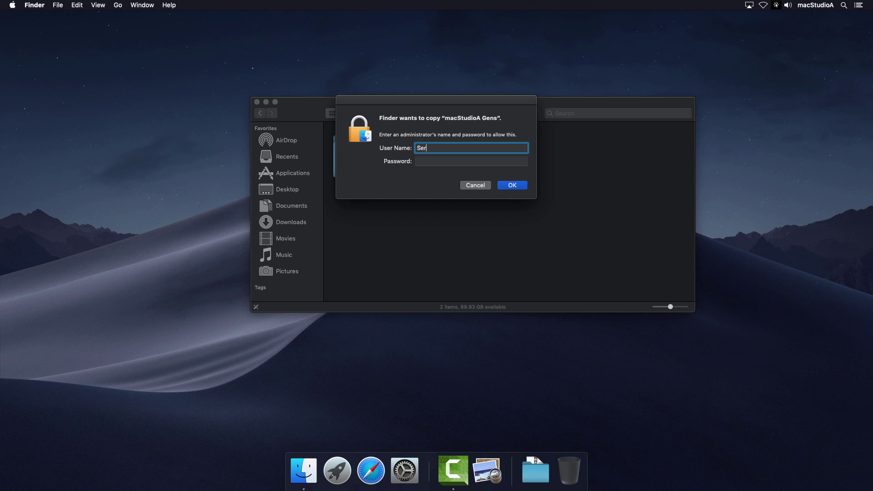
text(ge)
key(Tab)
text(•)
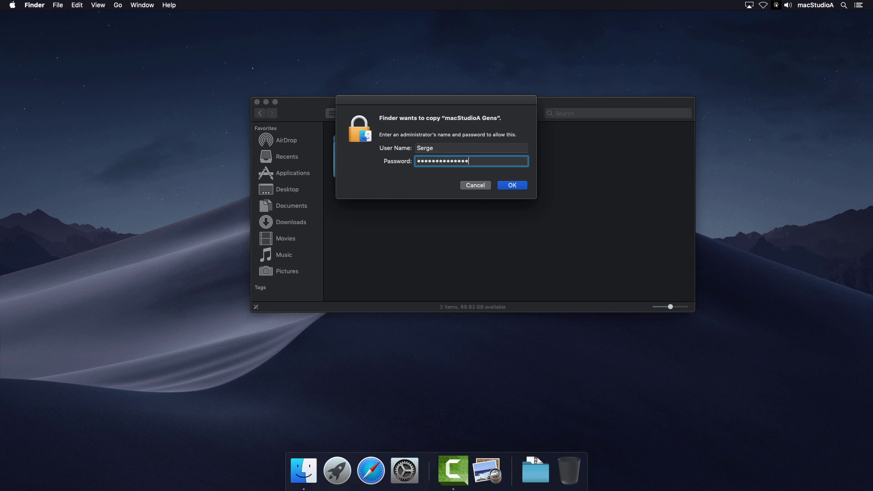
key(Return)
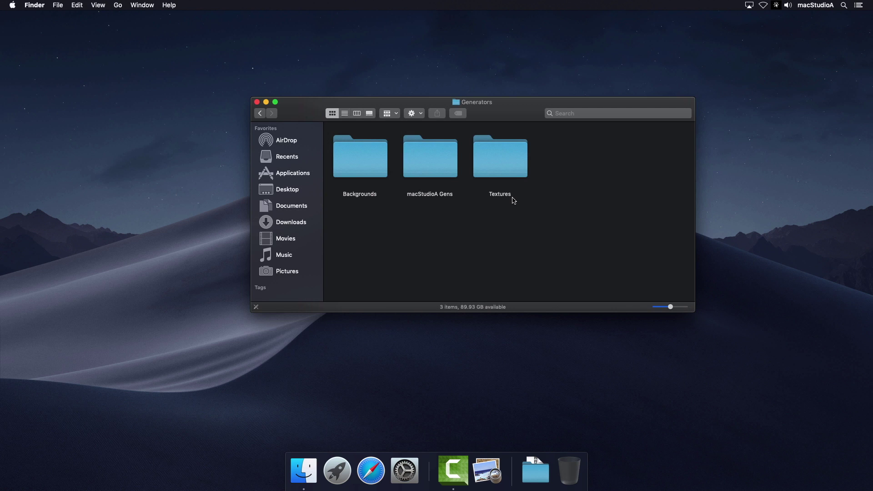
click(256, 102)
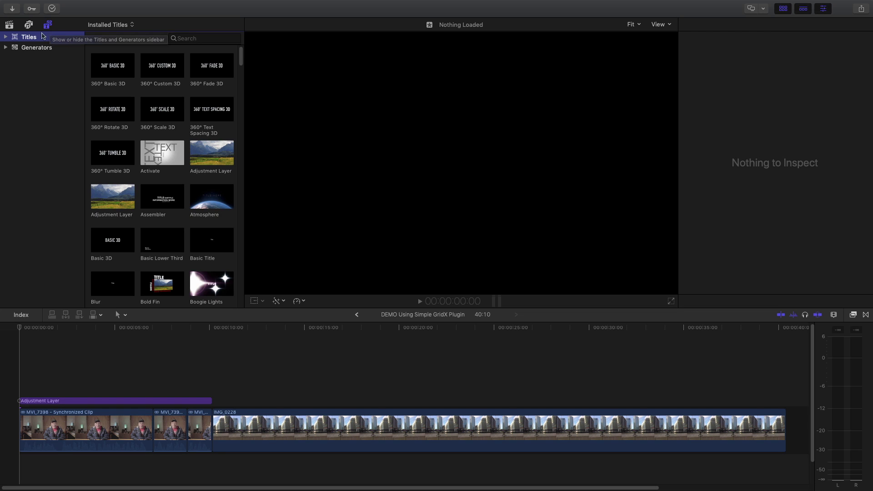
Step: Expand Generators and select macStudioA Gens to list Simple GridX and Simple GridX Pro
click(6, 48)
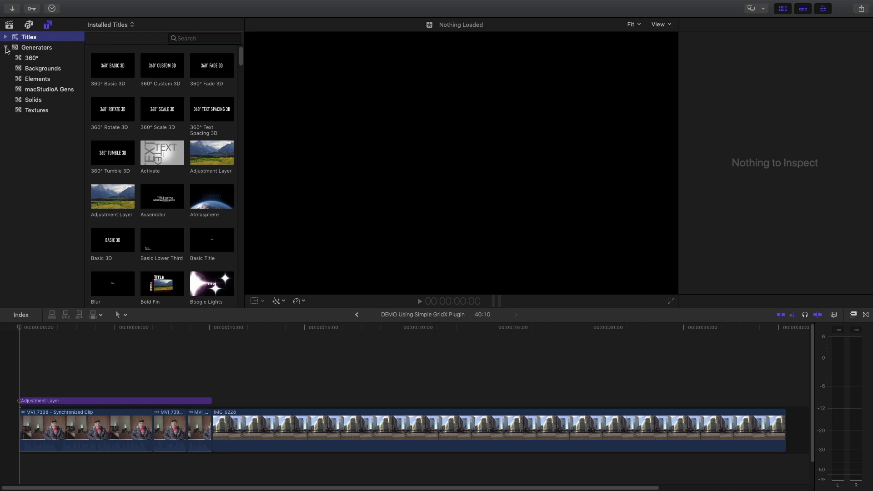
click(42, 91)
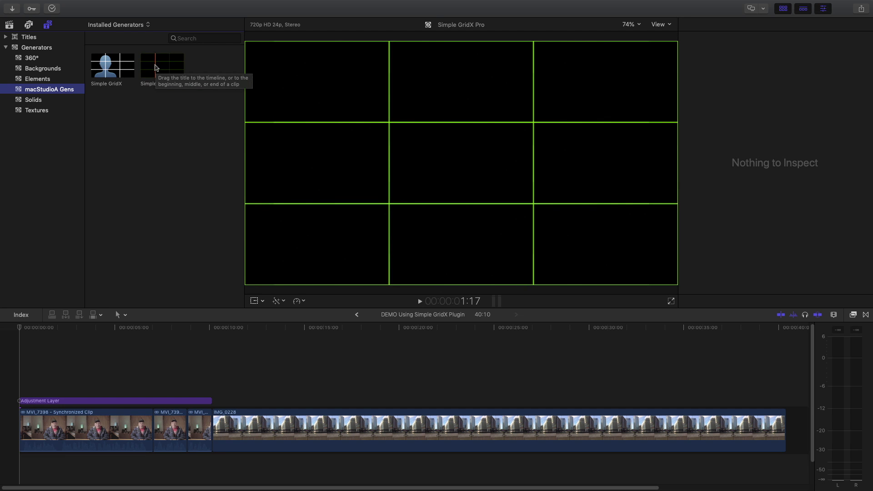
Step: Add Simple GridX at the timeline start, shift the Adjustment Layer, and add Simple GridX Pro above IMG_0228
drag(109, 72, 21, 359)
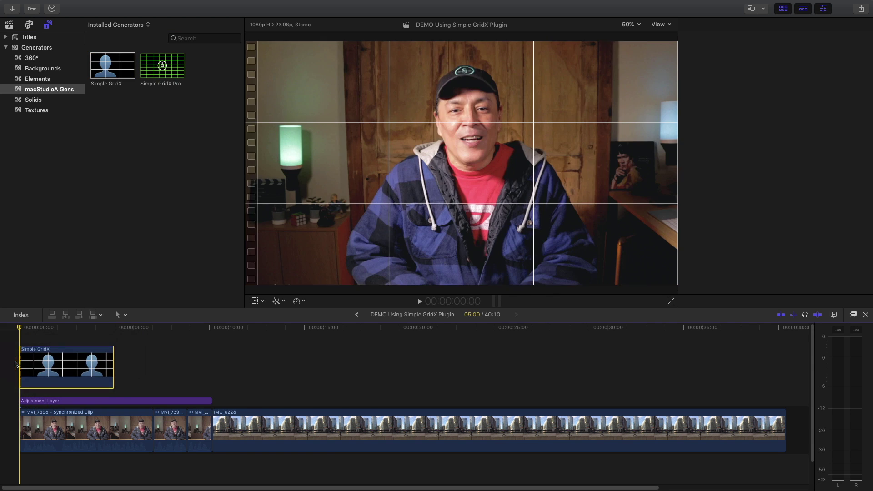
click(113, 400)
drag(777, 234, 822, 233)
drag(162, 66, 220, 370)
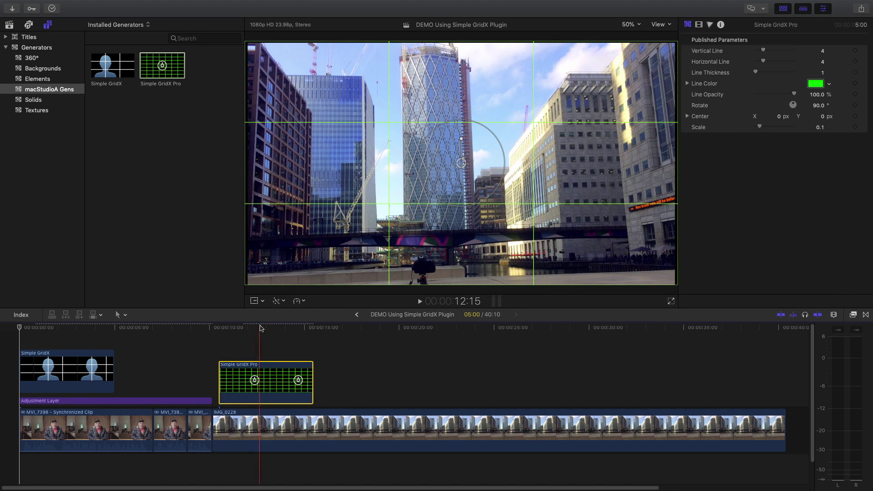
click(265, 326)
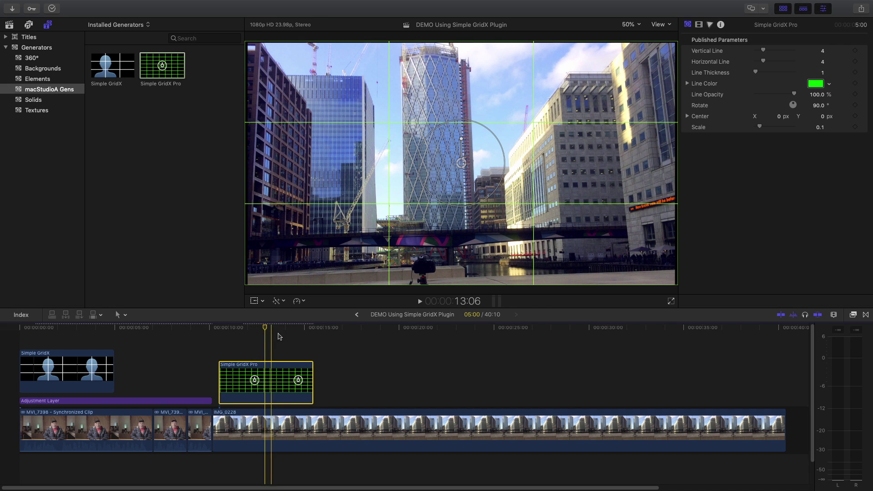
Step: Move the GridX Pro grid centre down to the horizon and rotate IMG_0228 to -2.0°
click(273, 427)
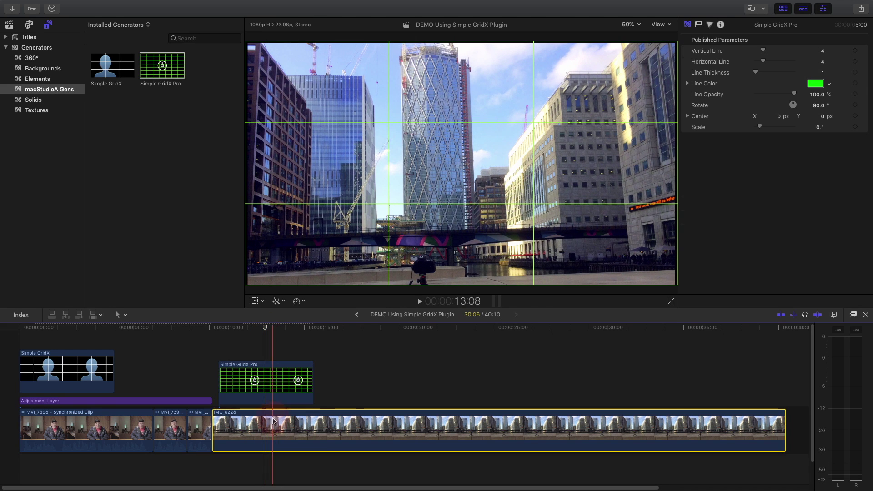
click(269, 386)
drag(461, 163, 454, 227)
click(279, 427)
drag(825, 148, 822, 146)
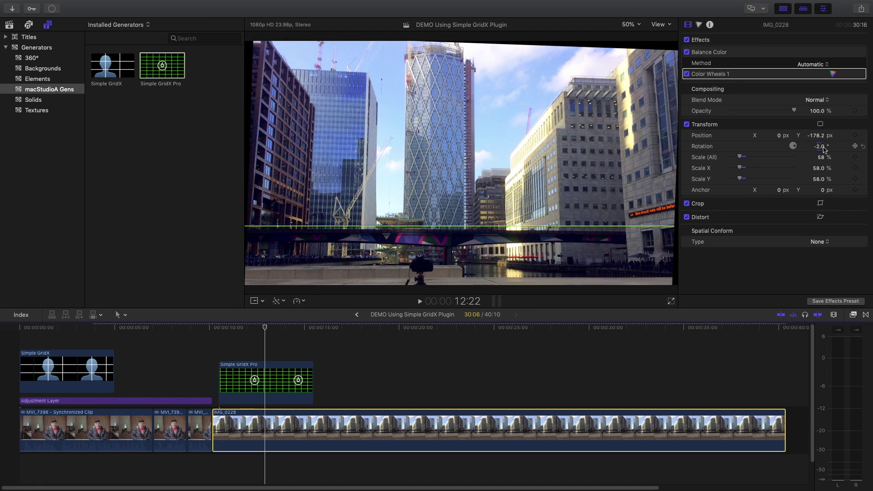
key(super+Up)
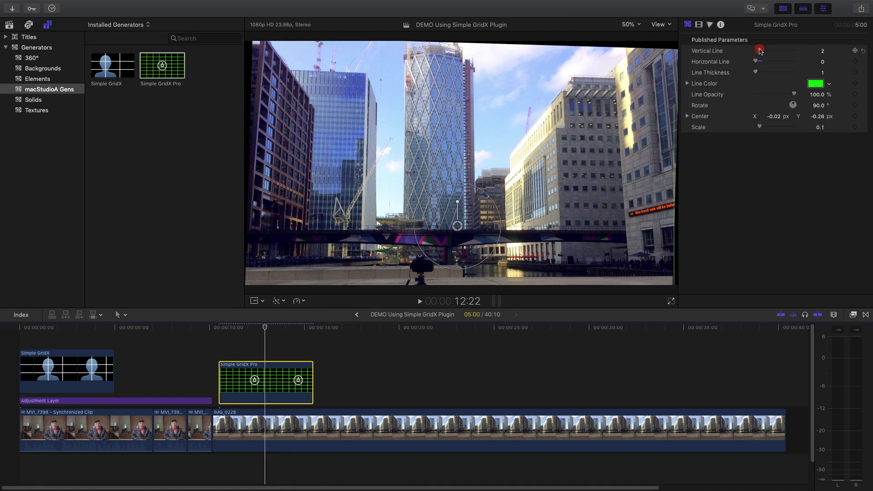
Step: Make GridX Pro a purple crosshair: 1 vertical and 1 horizontal line, thickness 9, scale about 0.17
drag(760, 50, 757, 50)
drag(457, 226, 404, 224)
drag(756, 72, 759, 71)
click(829, 83)
click(332, 312)
drag(411, 182, 419, 152)
drag(756, 61, 757, 63)
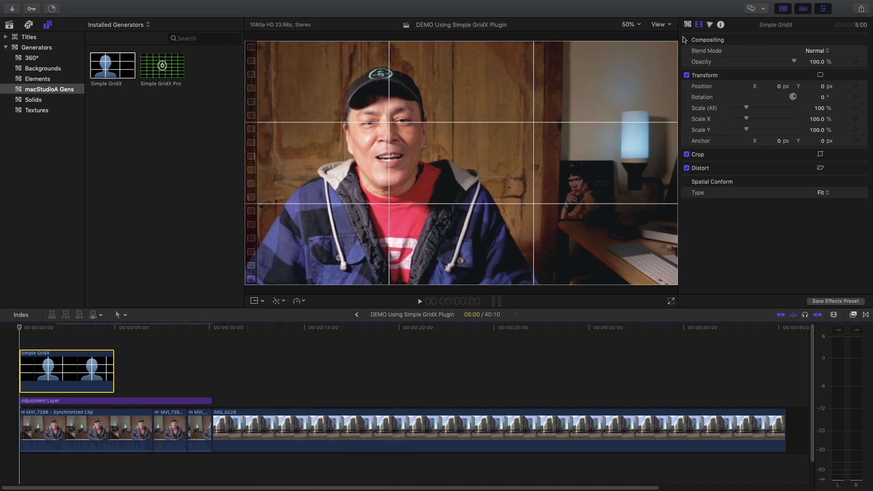
Step: Adjust Simple GridX's vertical line count and set its line colour to green
click(689, 25)
mouse_move(764, 51)
mouse_down()
mouse_move(764, 60)
mouse_move(791, 61)
mouse_move(754, 72)
mouse_move(762, 63)
mouse_move(766, 74)
mouse_move(758, 73)
mouse_up()
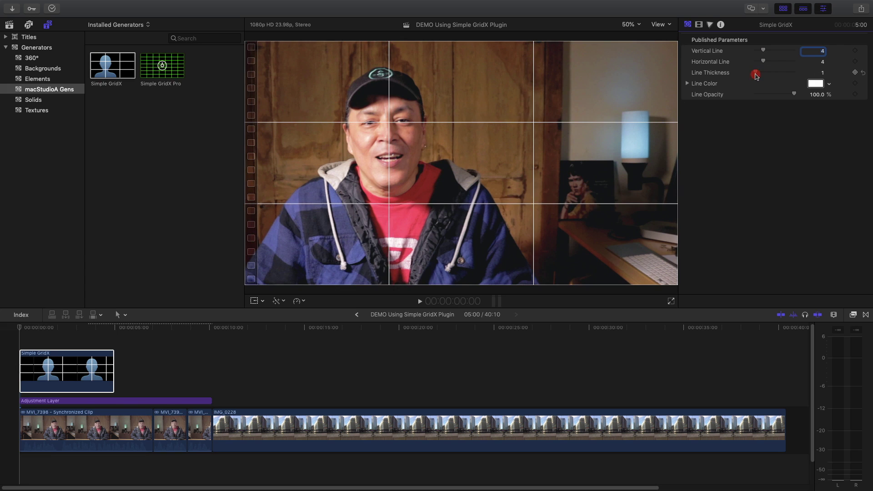
click(816, 85)
click(317, 325)
click(322, 289)
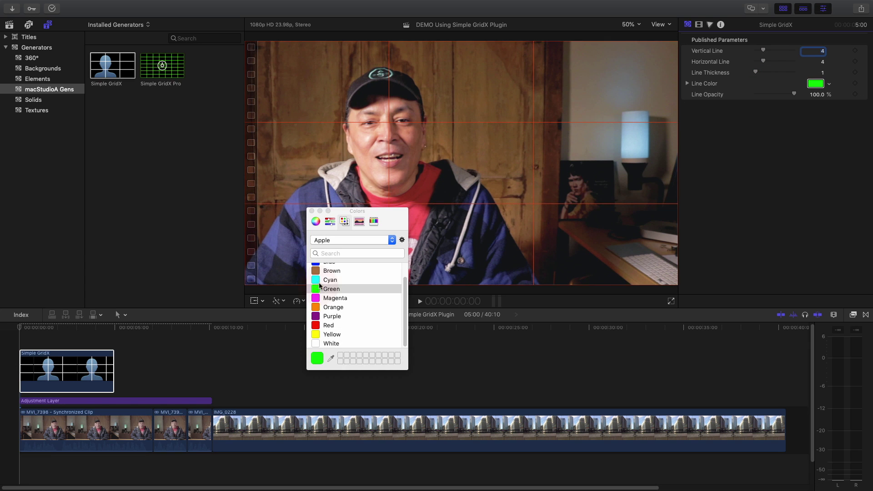